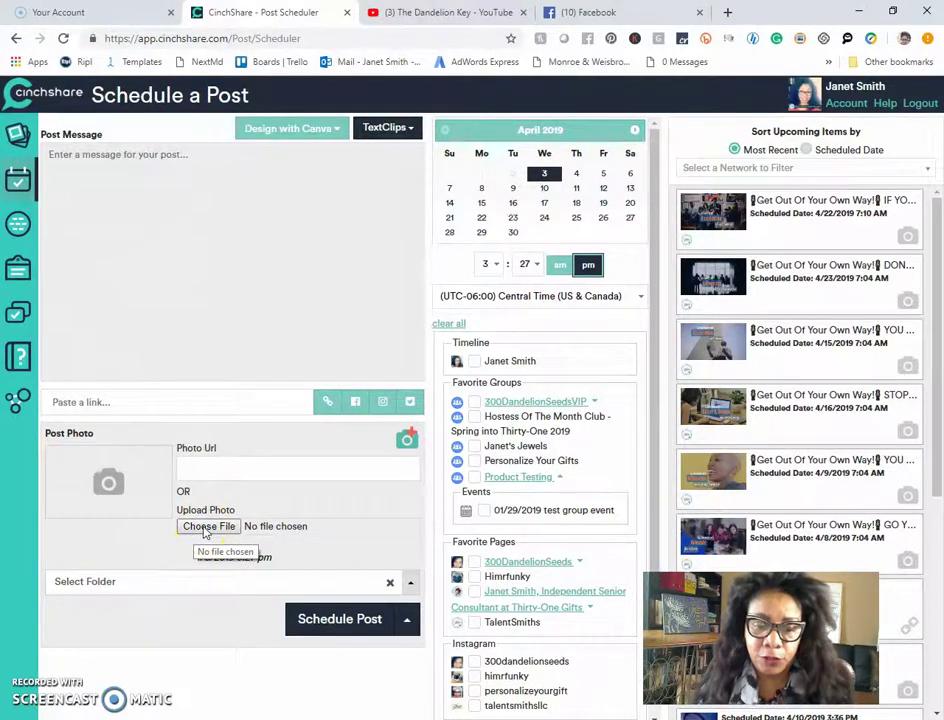
Step: Attach IMG_3316.JPG from Downloads to a new post and save it unscheduled
{"action": "left_click", "coordinate": [207, 527]}
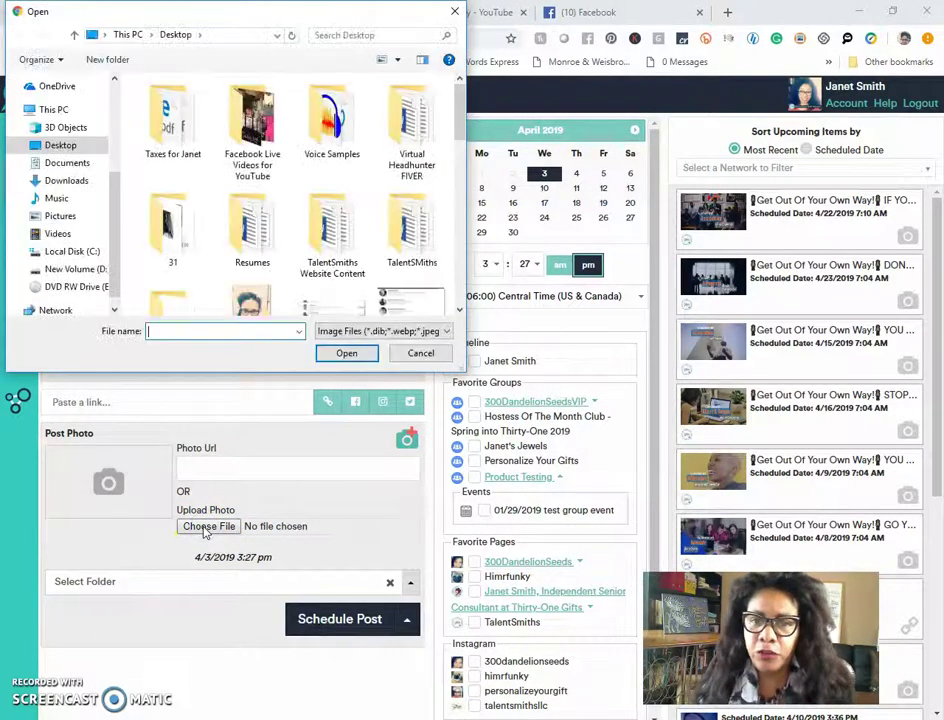
{"action": "left_click", "coordinate": [68, 182]}
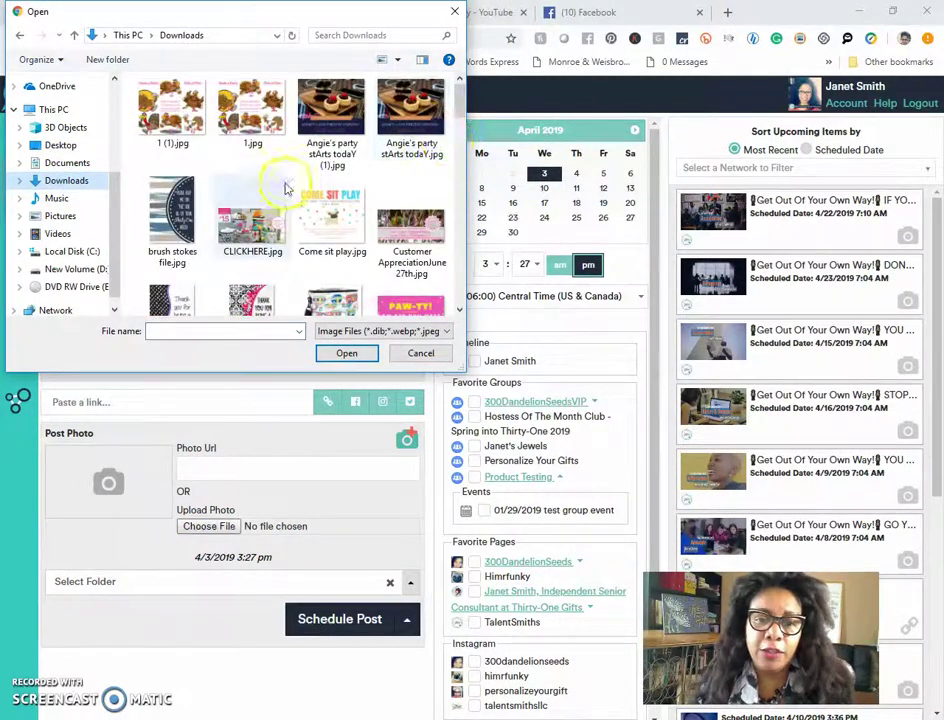
{"action": "scroll", "coordinate": [282, 196], "scroll_direction": "down", "scroll_amount": 2}
{"action": "scroll", "coordinate": [290, 200], "scroll_direction": "down", "scroll_amount": 3}
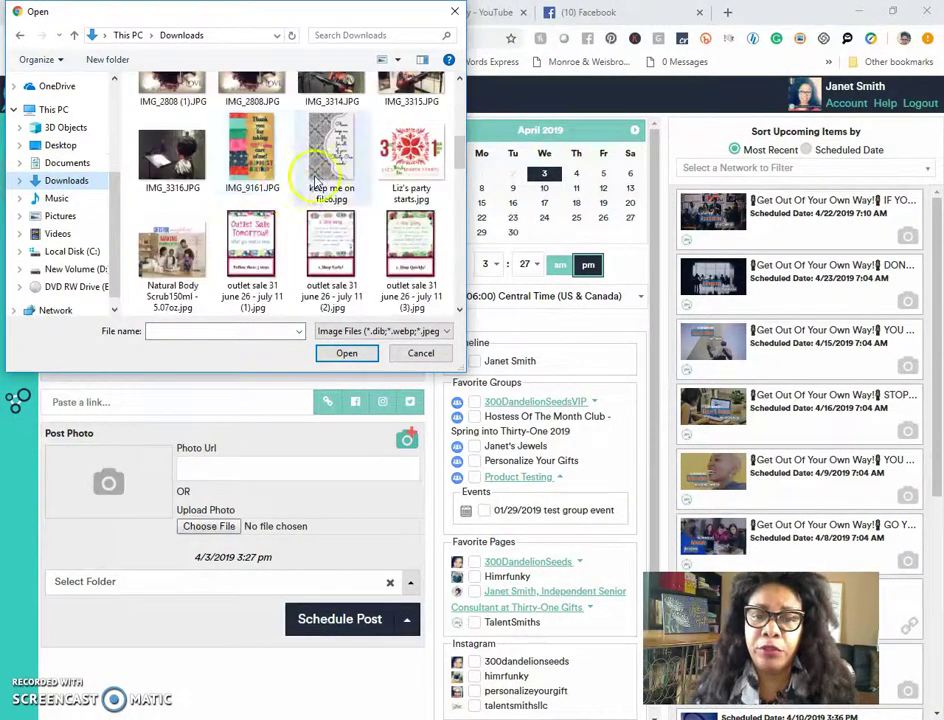
{"action": "scroll", "coordinate": [331, 200], "scroll_direction": "up", "scroll_amount": 1}
{"action": "left_click", "coordinate": [173, 210]}
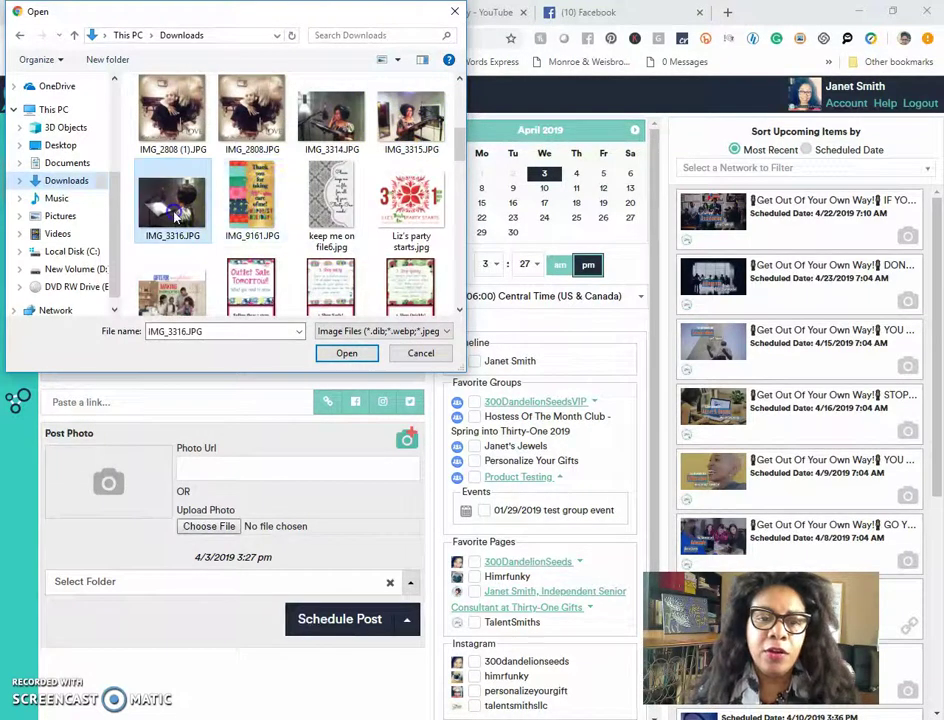
{"action": "left_click", "coordinate": [348, 353]}
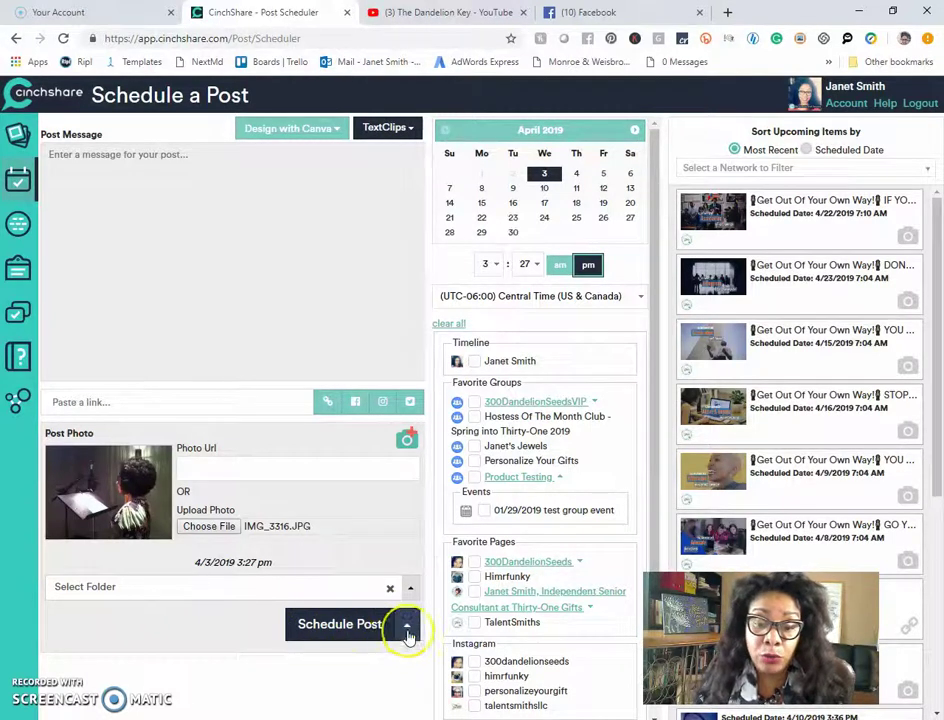
{"action": "left_click", "coordinate": [407, 627]}
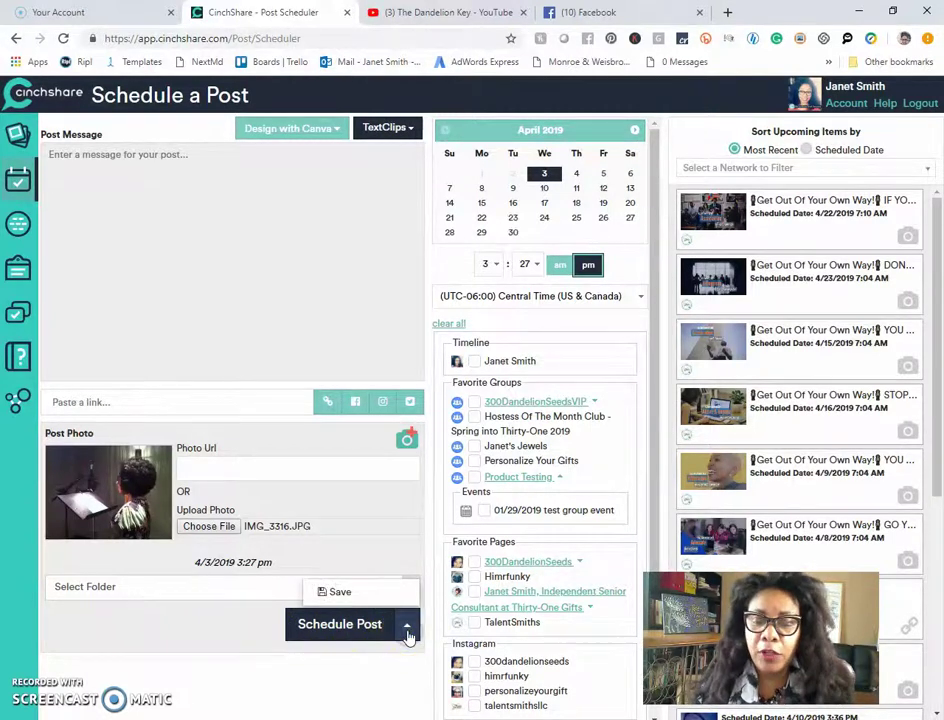
{"action": "left_click", "coordinate": [358, 598]}
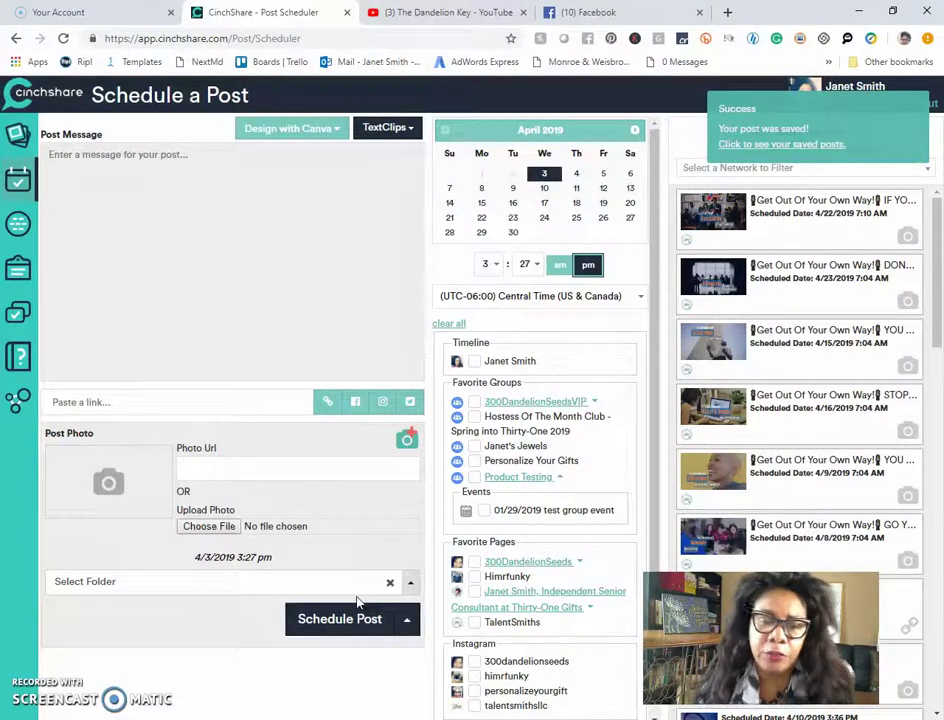
Step: Copy the share link from The Dandelion Key video's YouTube page
{"action": "left_click", "coordinate": [423, 14]}
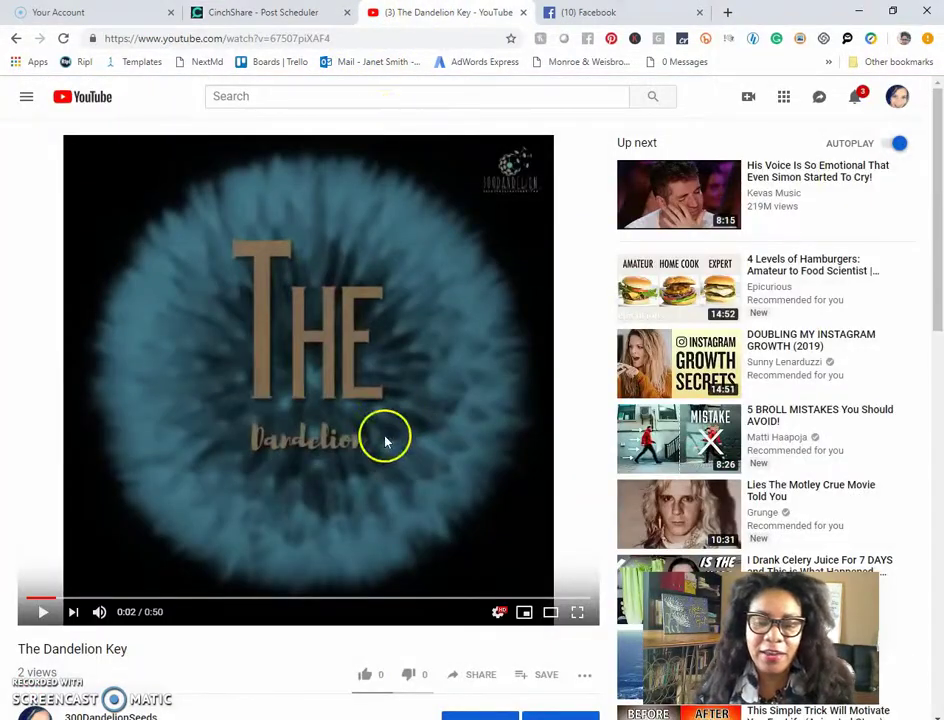
{"action": "scroll", "coordinate": [384, 436], "scroll_direction": "down", "scroll_amount": 3}
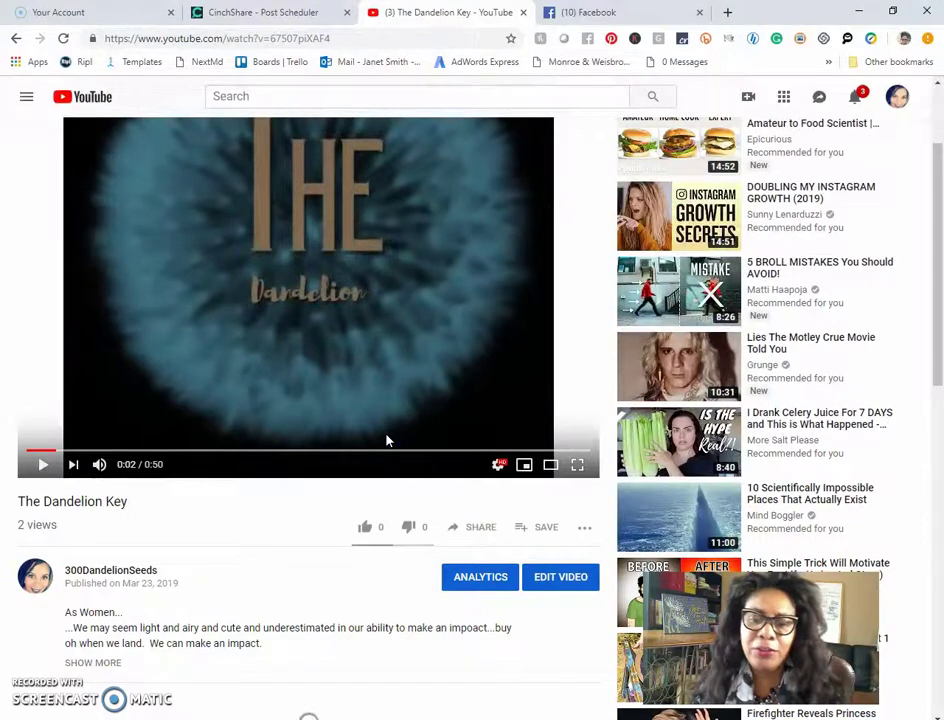
{"action": "left_click", "coordinate": [481, 529]}
{"action": "left_click", "coordinate": [611, 432]}
Step: Paste The Dandelion Key YouTube link into a new post, load its thumbnail, and save unscheduled
{"action": "left_click", "coordinate": [295, 20]}
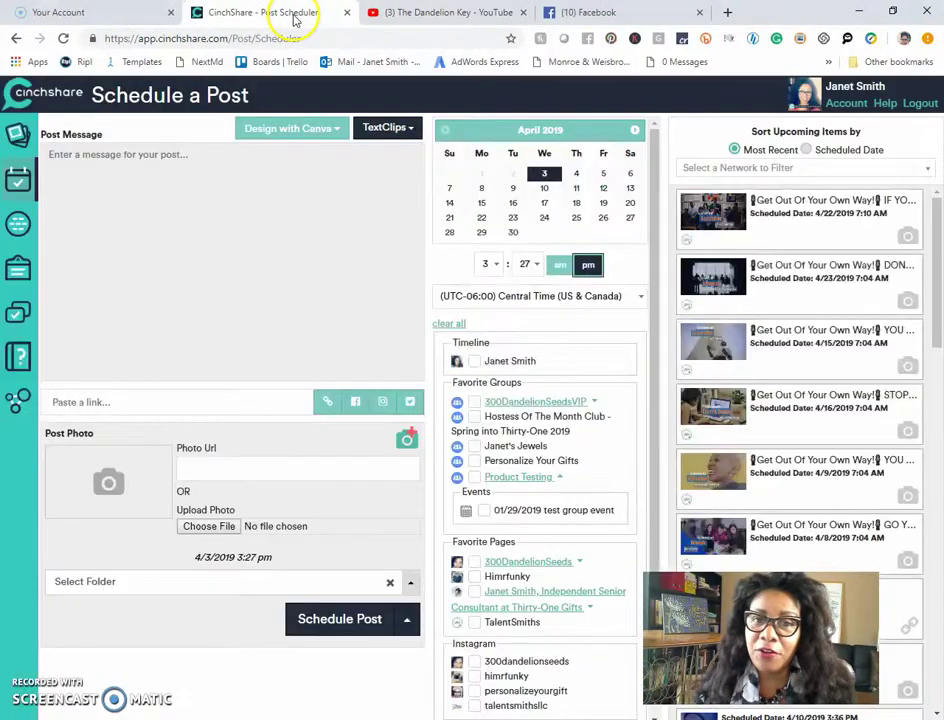
{"action": "left_click", "coordinate": [87, 401]}
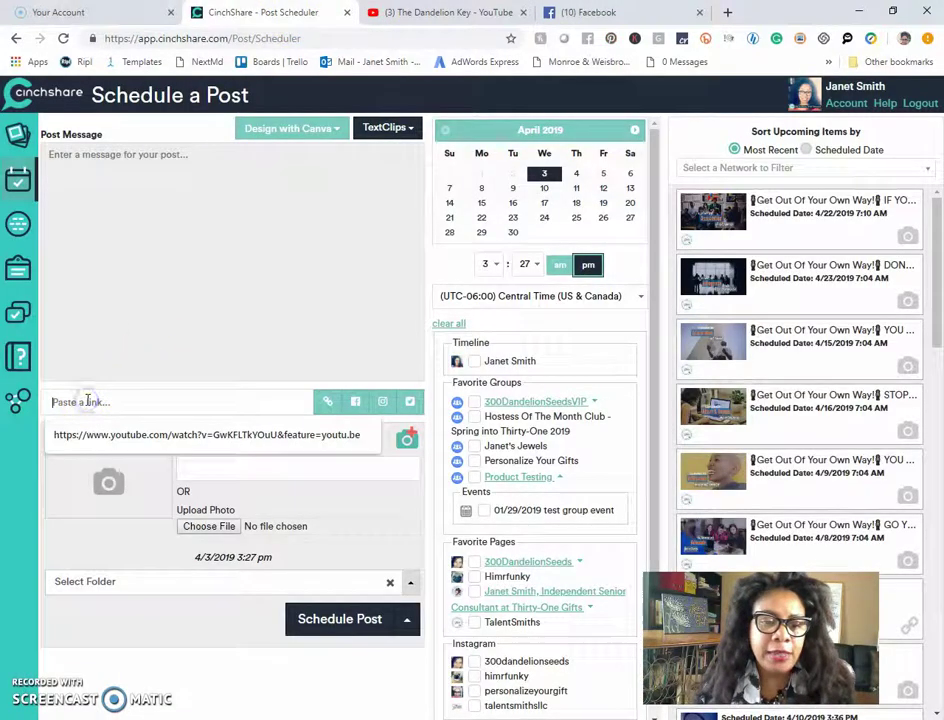
{"action": "right_click", "coordinate": [87, 401]}
{"action": "left_click", "coordinate": [128, 514]}
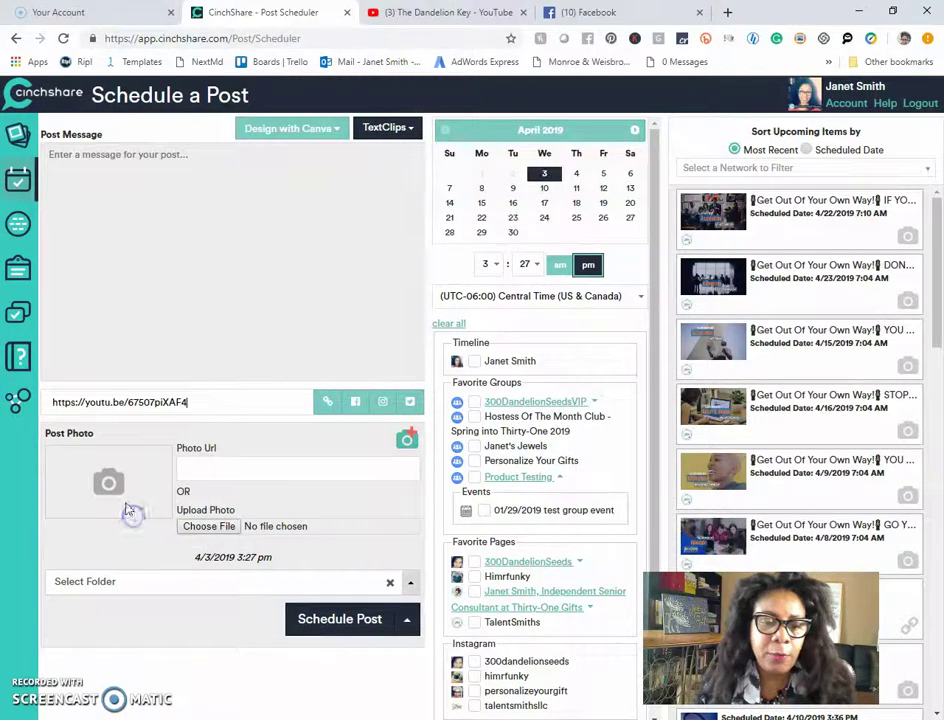
{"action": "left_click", "coordinate": [328, 402]}
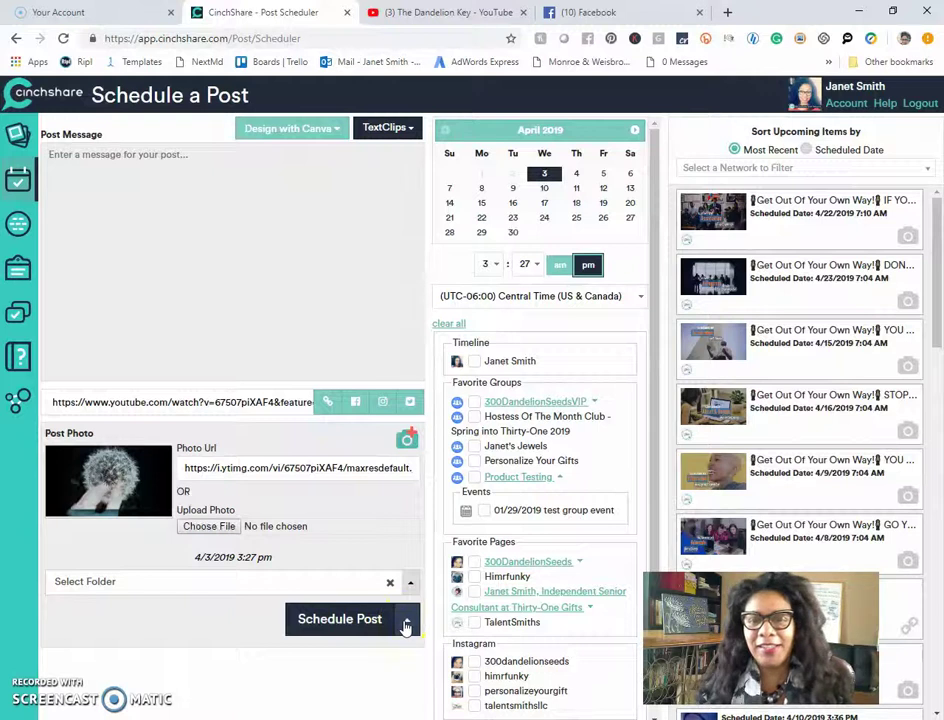
{"action": "left_click", "coordinate": [406, 625]}
{"action": "left_click", "coordinate": [380, 590]}
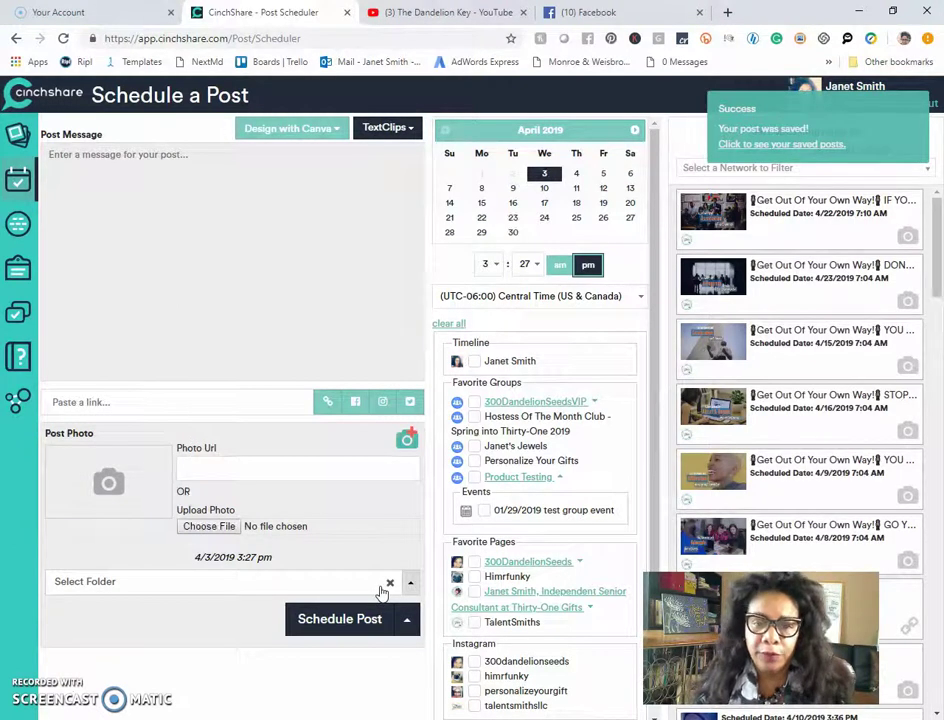
Step: Write the text post 'type something that you don't want to forgeyt' and save it unscheduled
{"action": "left_click", "coordinate": [148, 195]}
{"action": "type", "text": "type something"}
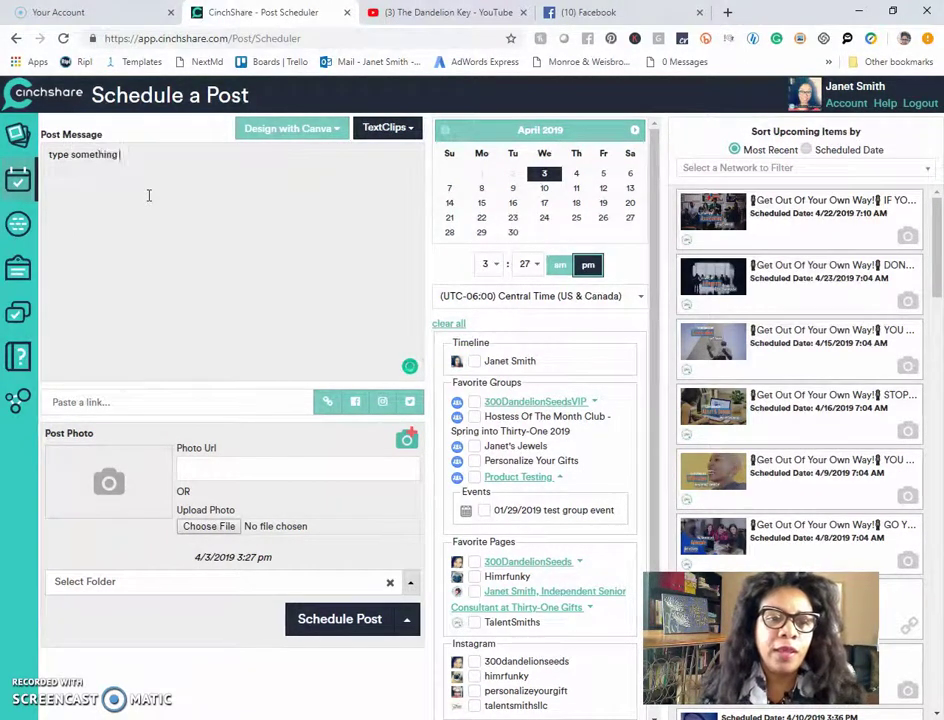
{"action": "type", "text": " that"}
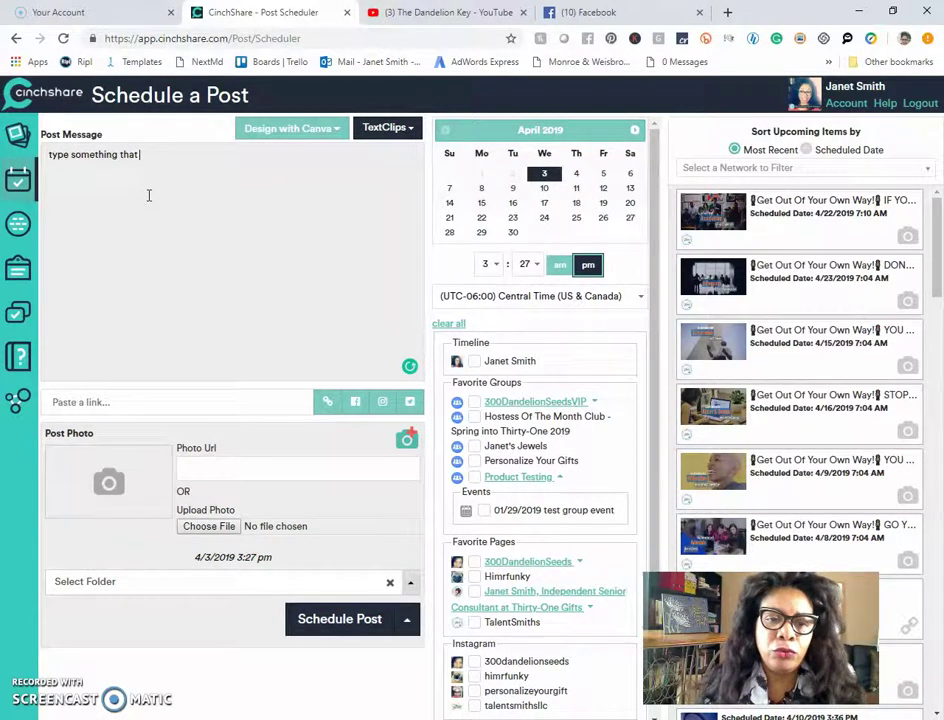
{"action": "type", "text": " you don't want to fo"}
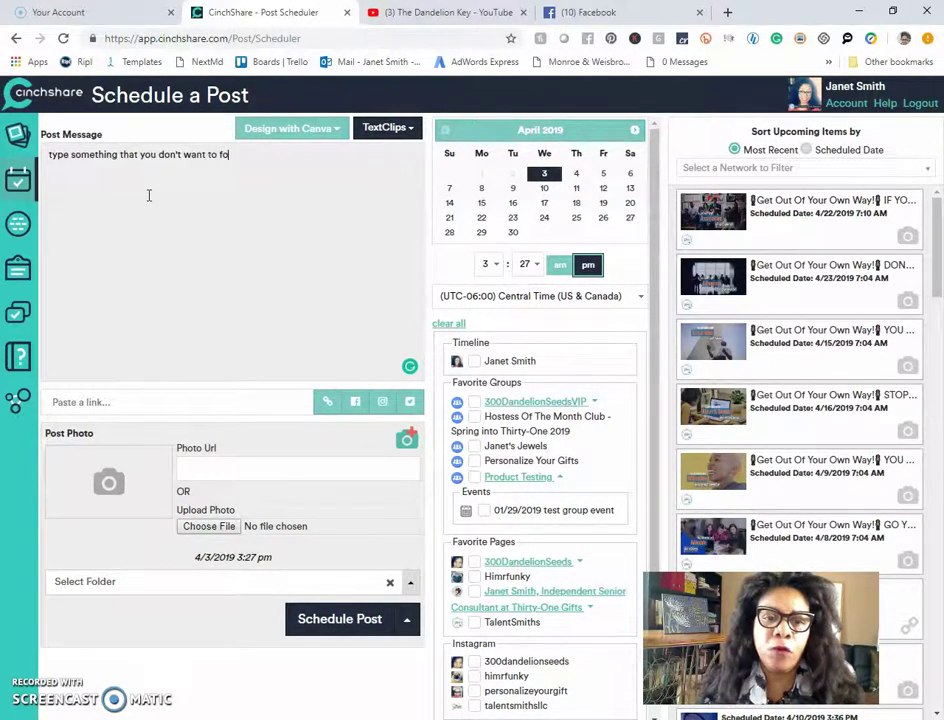
{"action": "type", "text": "rgeyt"}
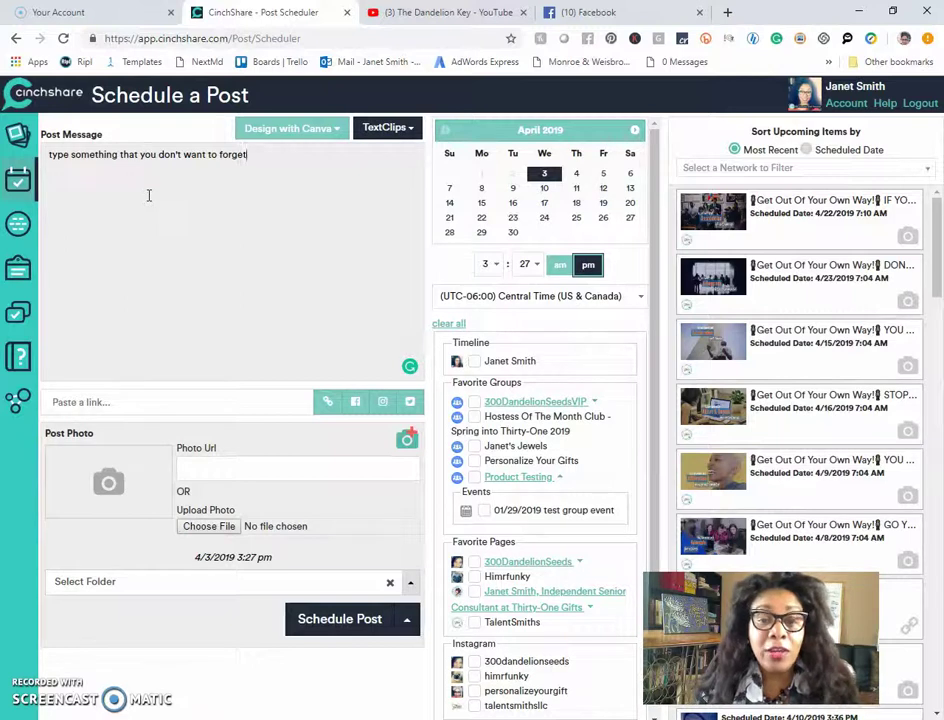
{"action": "left_click", "coordinate": [411, 623]}
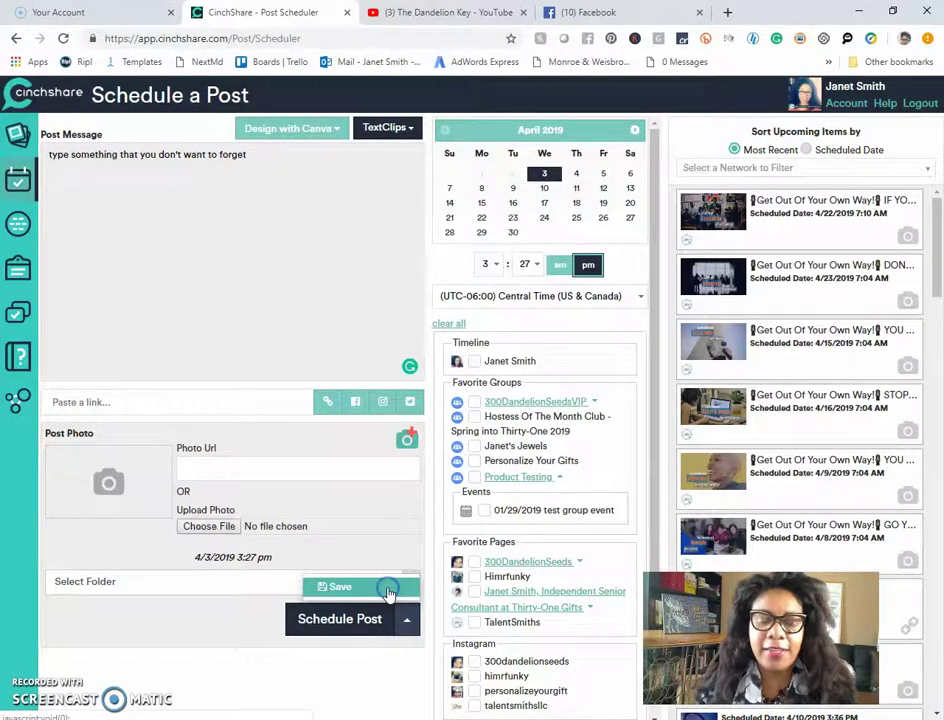
{"action": "left_click", "coordinate": [389, 591]}
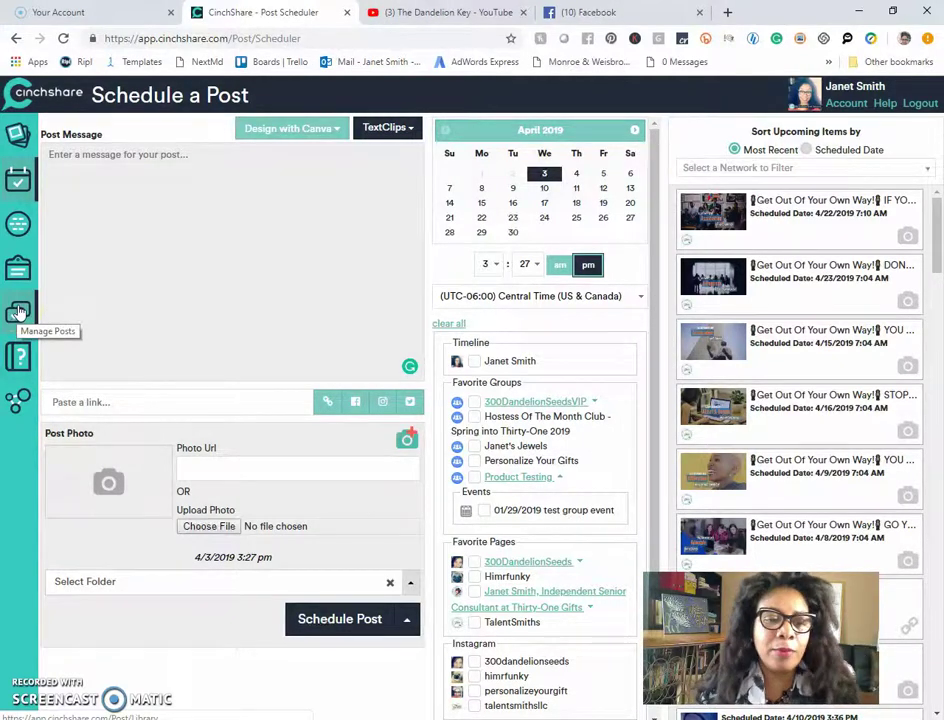
Step: Open Manage Posts and expand Saved to list folders like 2019 Content Creation and Selfie
{"action": "left_click", "coordinate": [18, 312]}
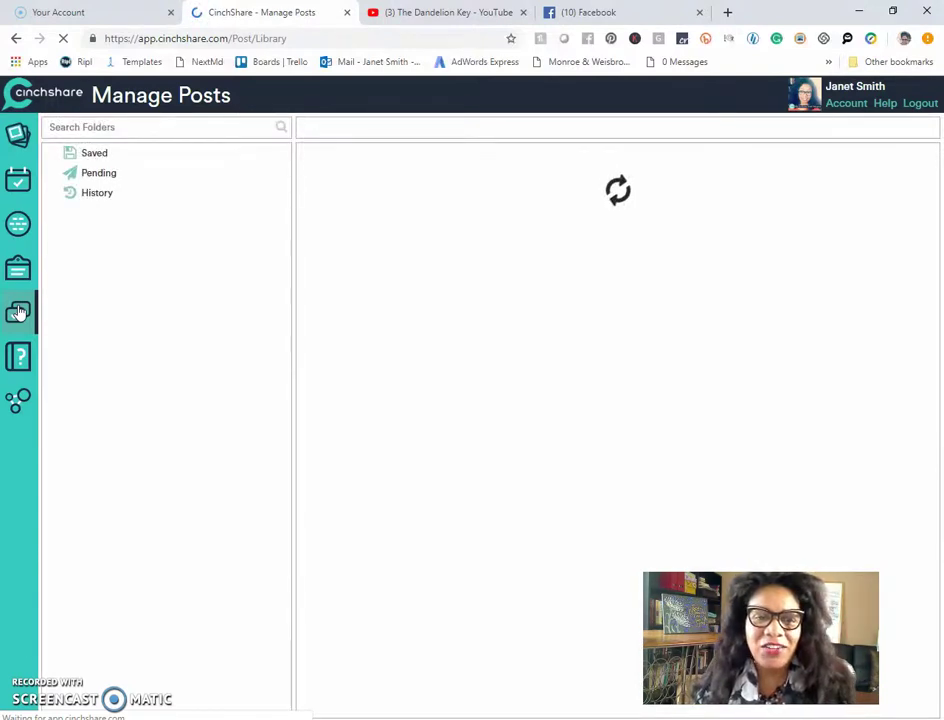
{"action": "left_click", "coordinate": [96, 155]}
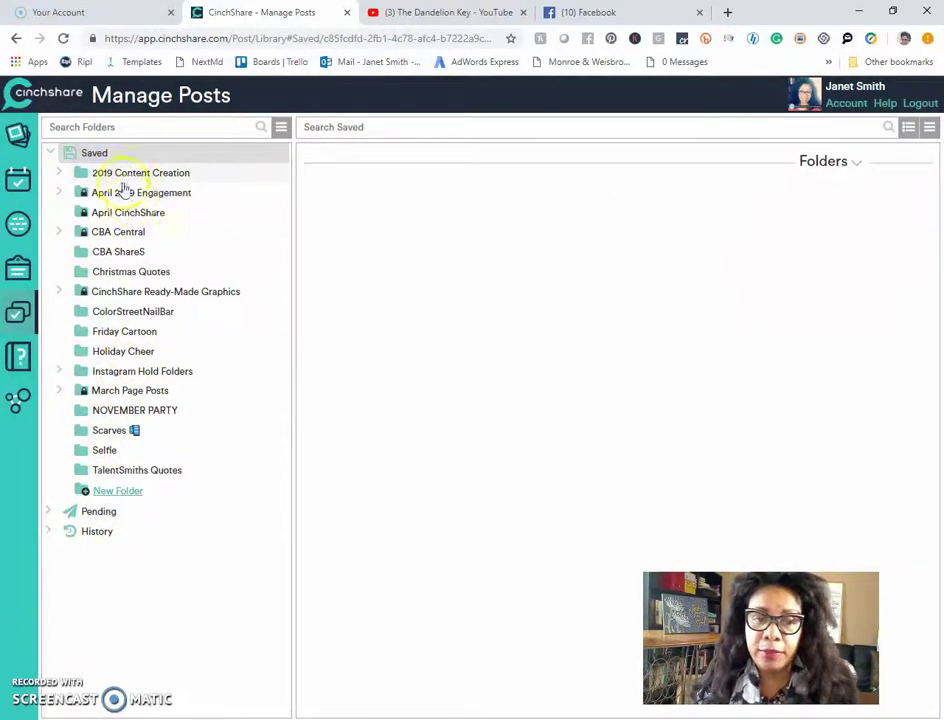
Step: List the posts in Saved and open the dandelion video post for editing
{"action": "left_click", "coordinate": [95, 155]}
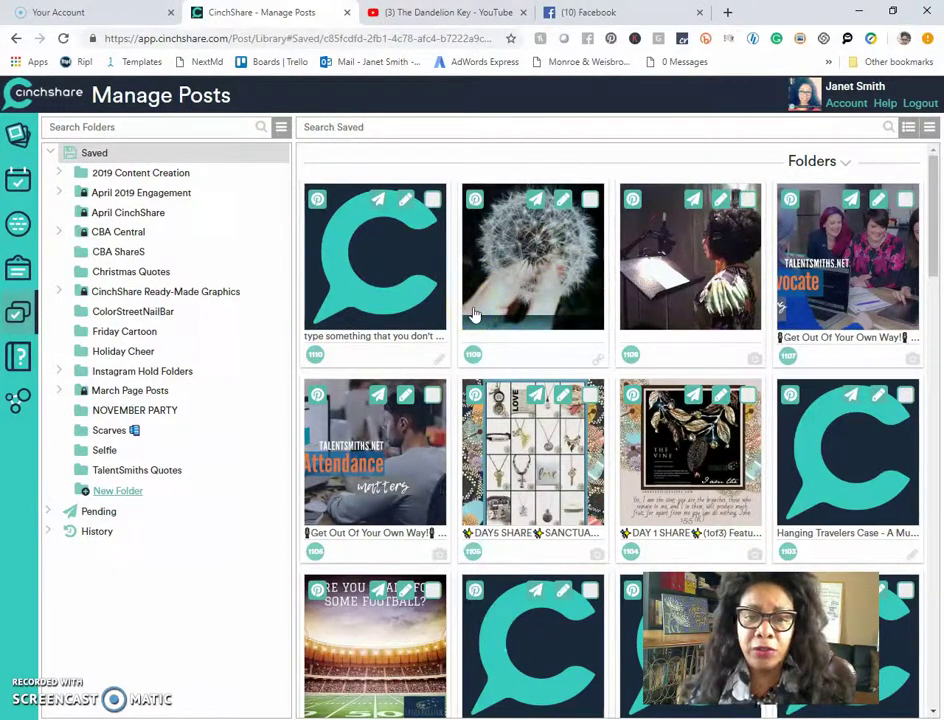
{"action": "left_click", "coordinate": [563, 204]}
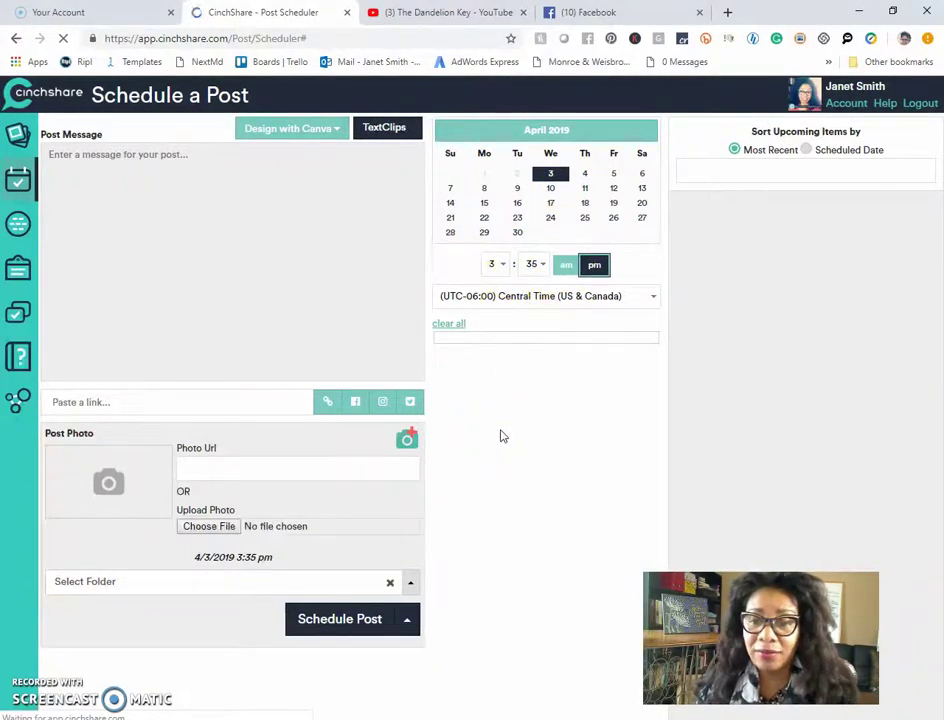
Step: Select the Product Testing group for the dandelion video post and try to schedule it
{"action": "left_click", "coordinate": [513, 400]}
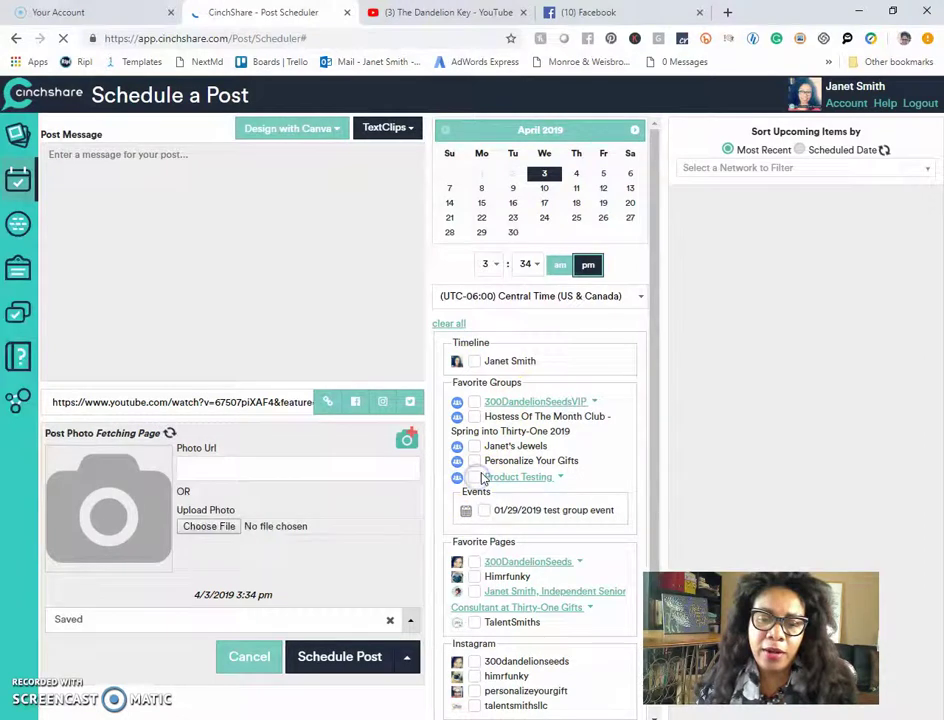
{"action": "scroll", "coordinate": [482, 478], "scroll_direction": "down", "scroll_amount": 2}
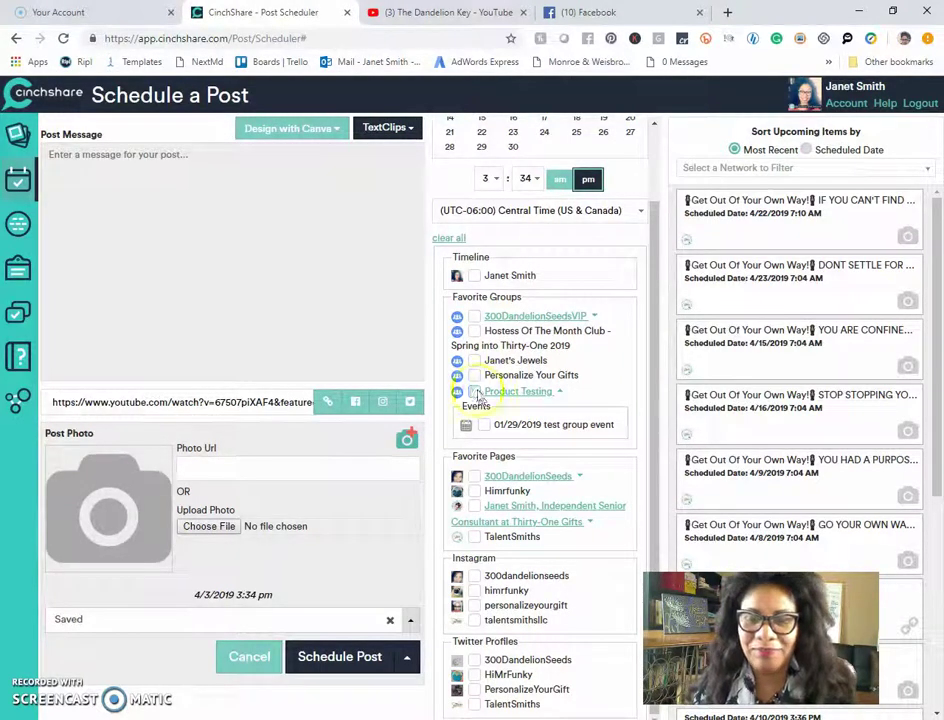
{"action": "left_click", "coordinate": [474, 392]}
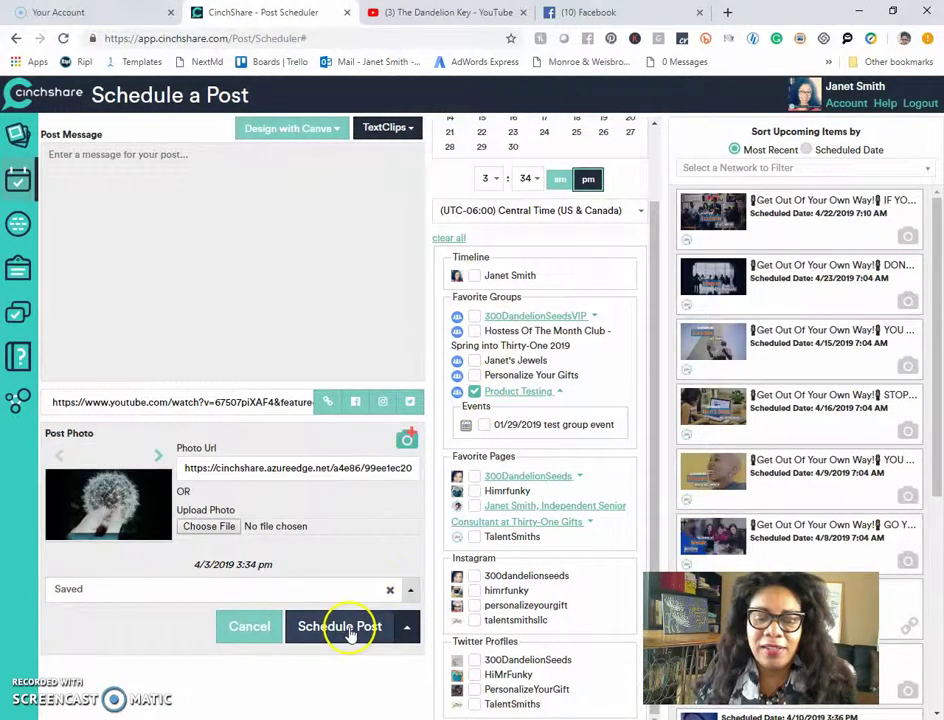
{"action": "left_click", "coordinate": [345, 628]}
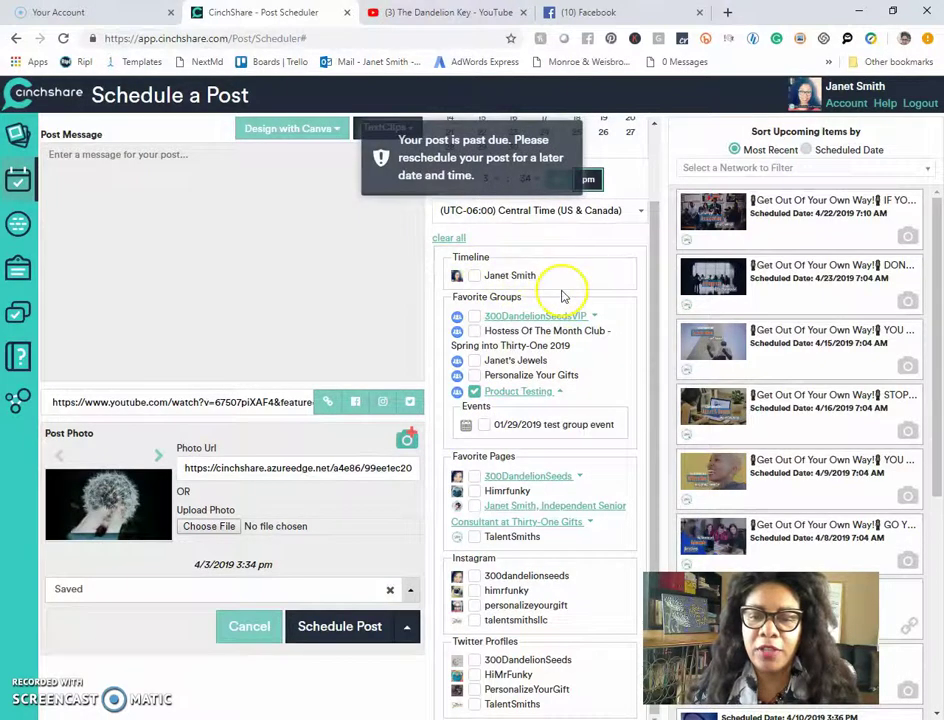
Step: Change the post time's minutes to 46, making it 3:46 pm
{"action": "scroll", "coordinate": [550, 280], "scroll_direction": "up", "scroll_amount": 1}
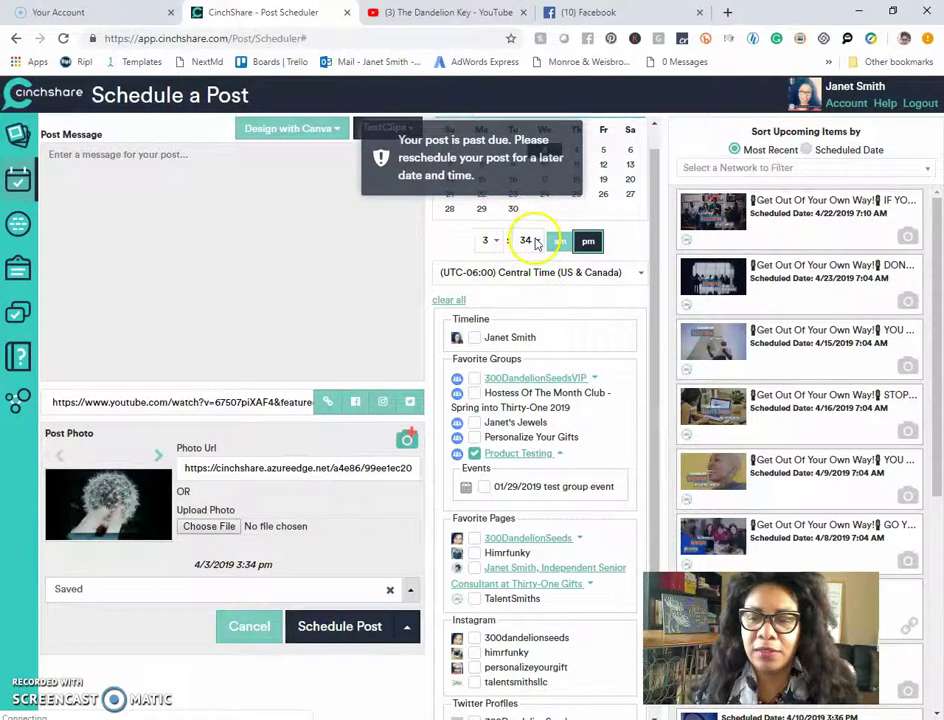
{"action": "scroll", "coordinate": [535, 242], "scroll_direction": "up", "scroll_amount": 1}
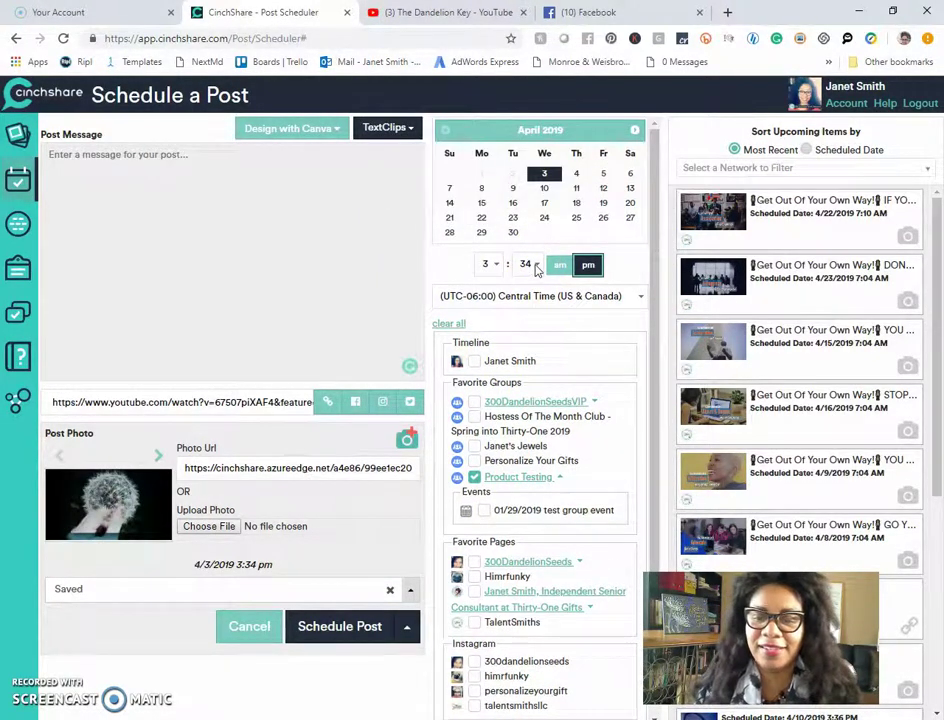
{"action": "left_click", "coordinate": [530, 265]}
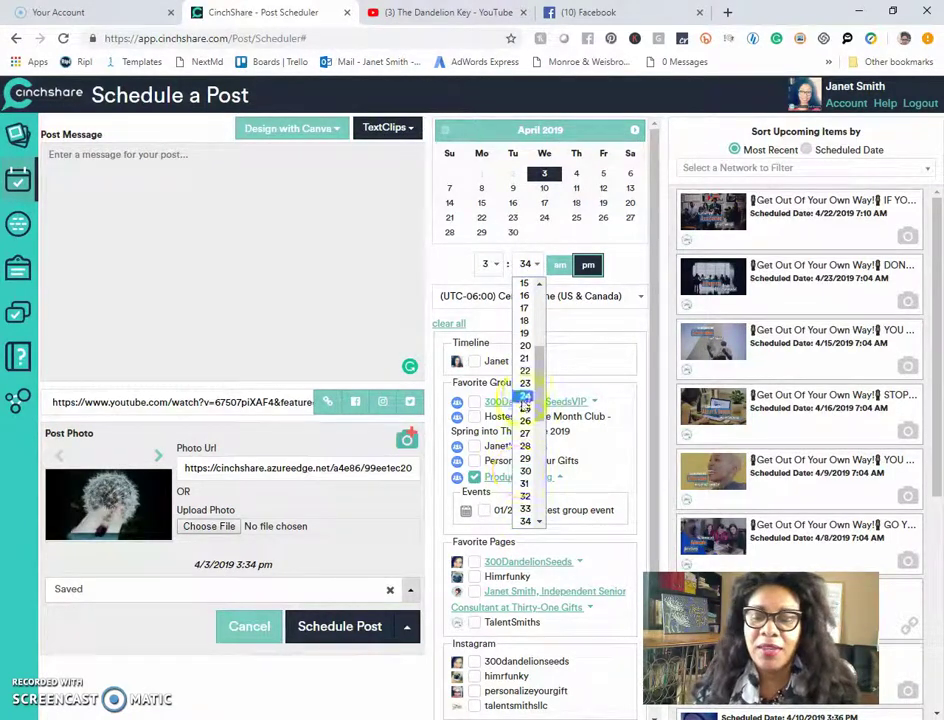
{"action": "left_click_drag", "start_coordinate": [537, 400], "coordinate": [536, 462]}
{"action": "left_click", "coordinate": [532, 461]}
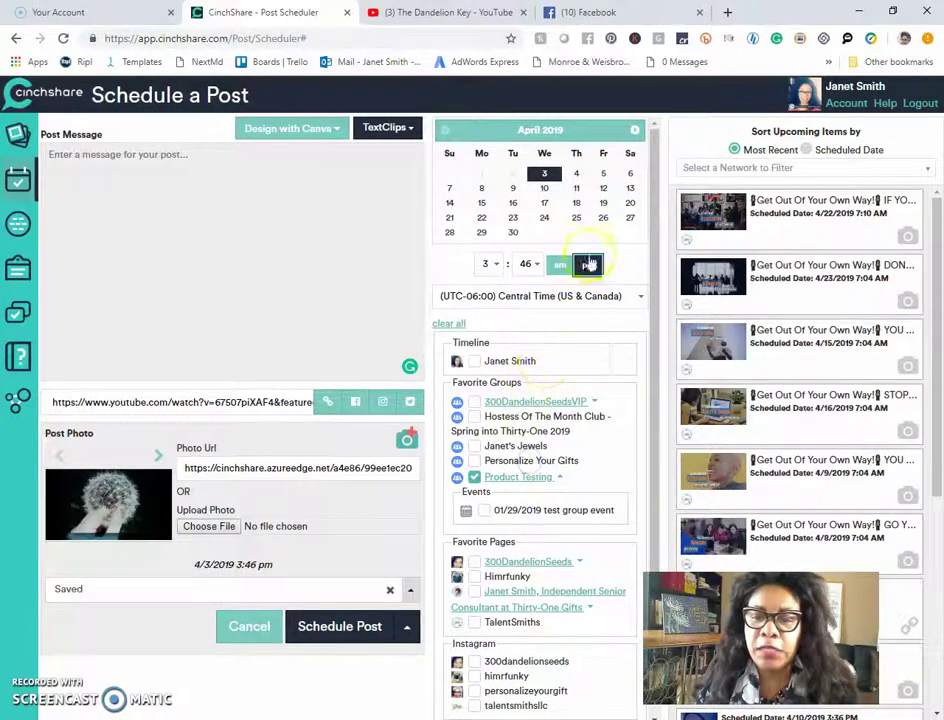
Step: Schedule the dandelion post for 4/3/2019 3:46 pm and return to Manage Posts
{"action": "left_click", "coordinate": [331, 625]}
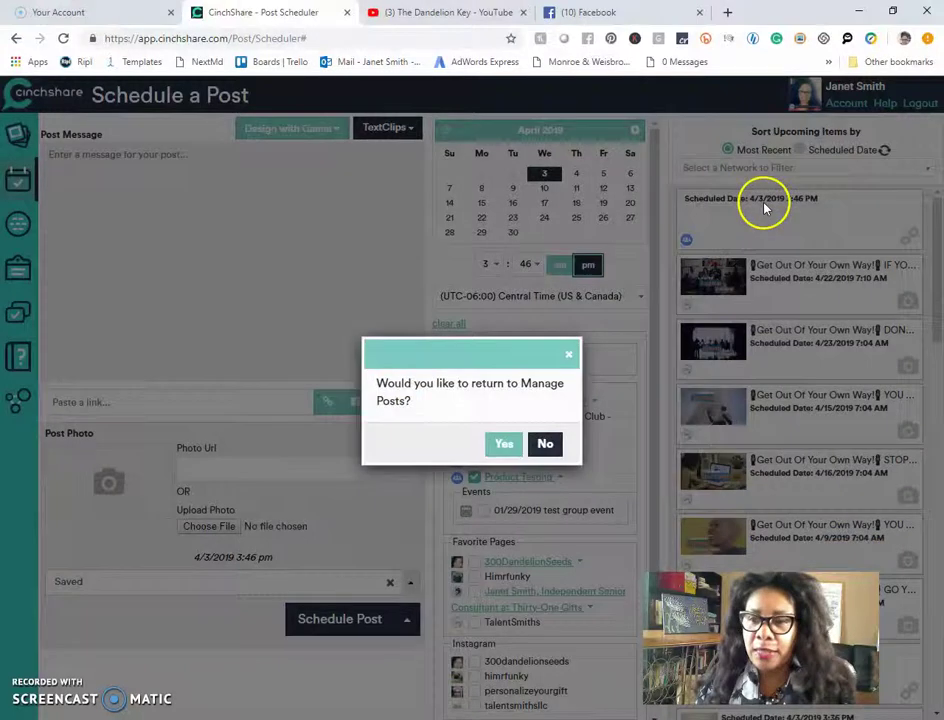
{"action": "left_click", "coordinate": [507, 446]}
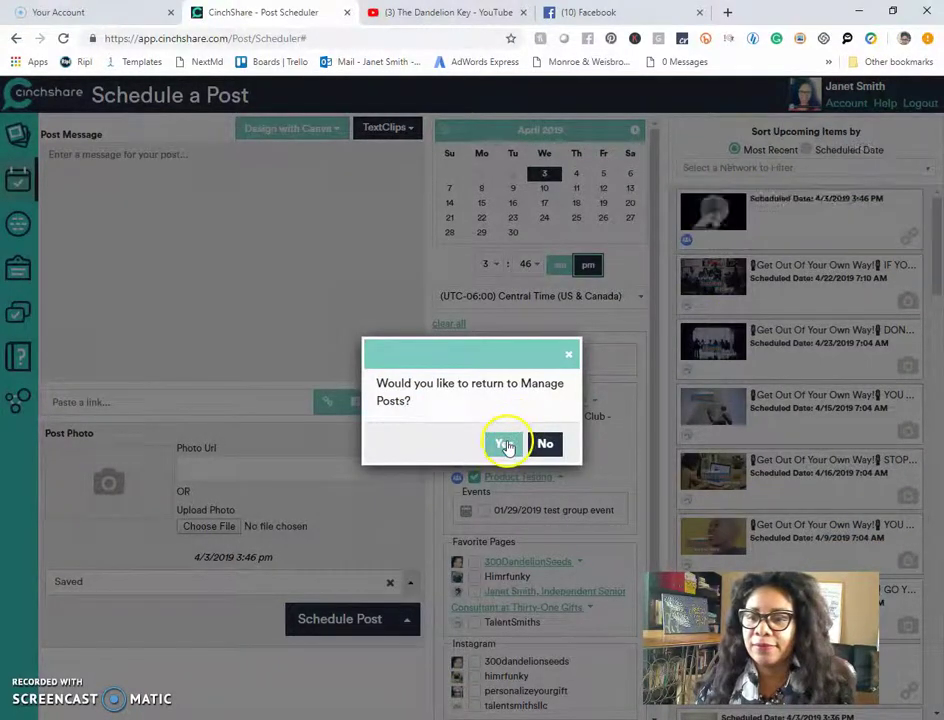